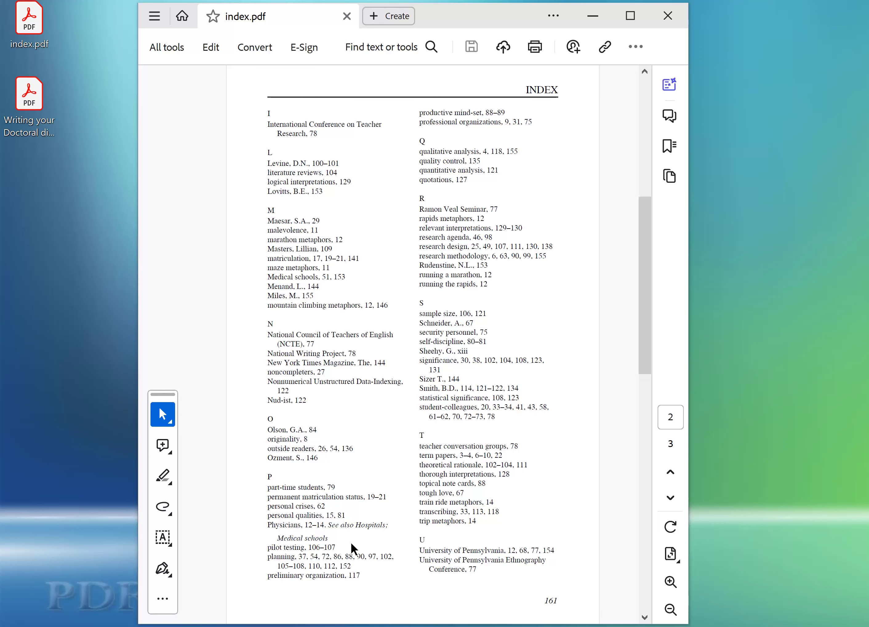
Step: Switch to PDF Index Generator and view the cross-reference settings from the "academic conversation" entry's word editor, closing both dialogs without changes
key("alt+Tab")
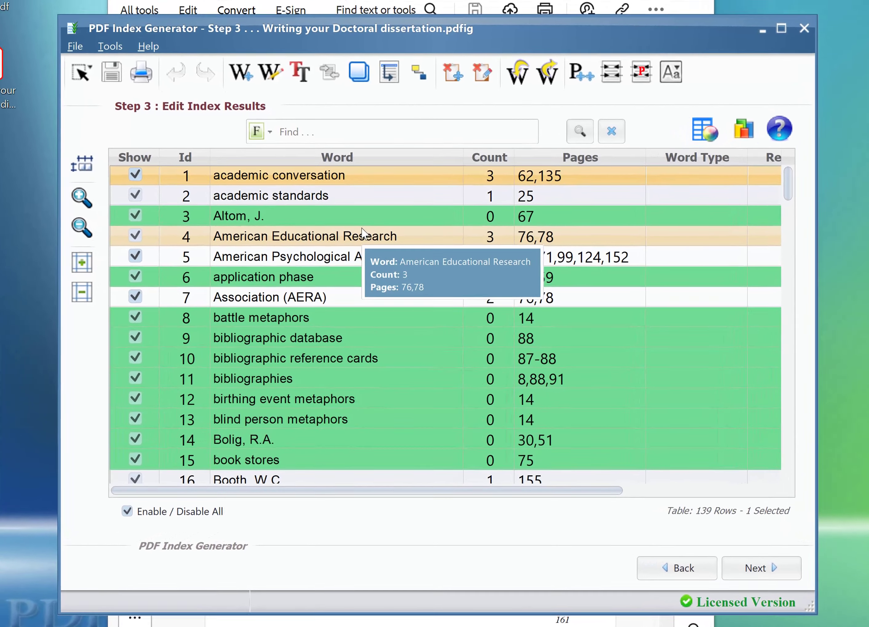
double_click(374, 180)
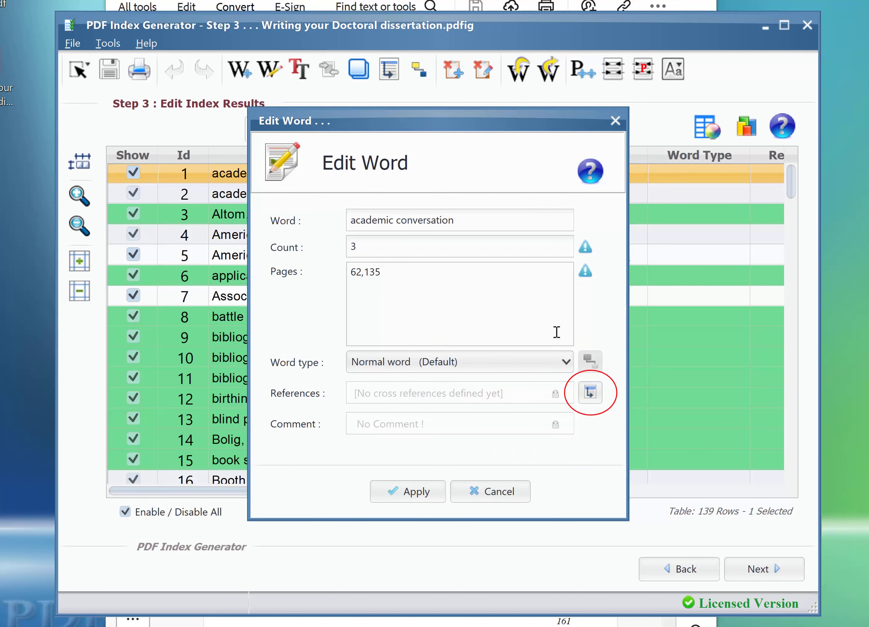
left_click(590, 394)
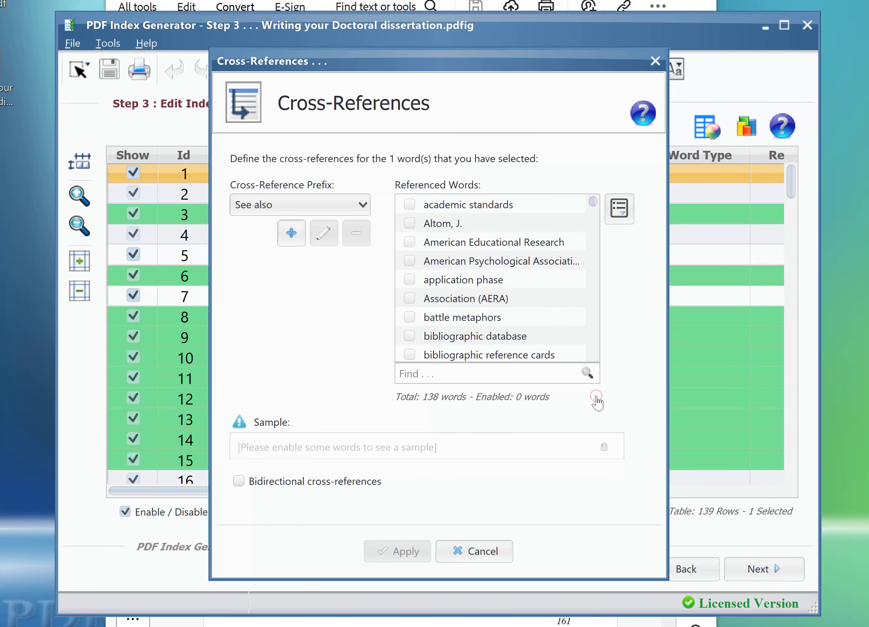
left_click(490, 559)
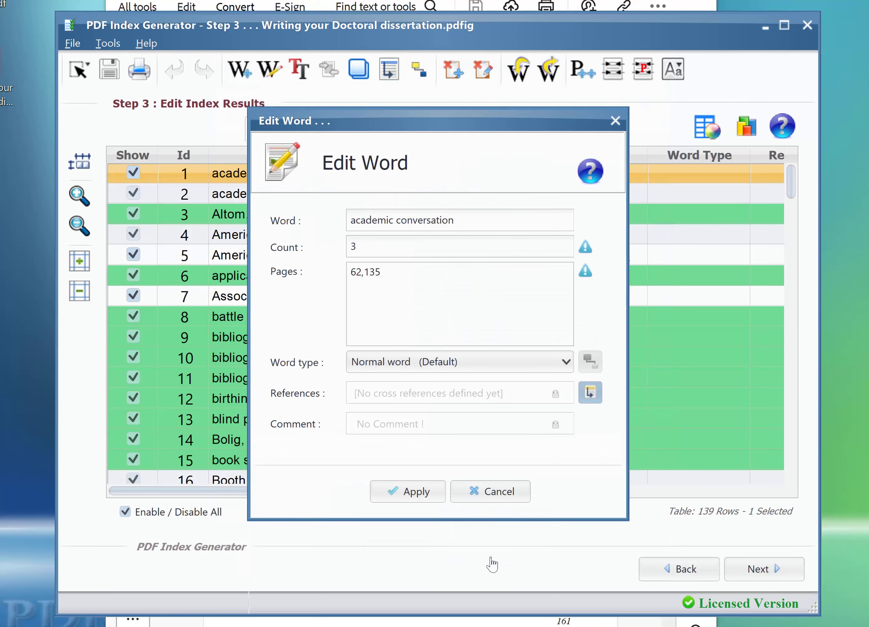
left_click(509, 496)
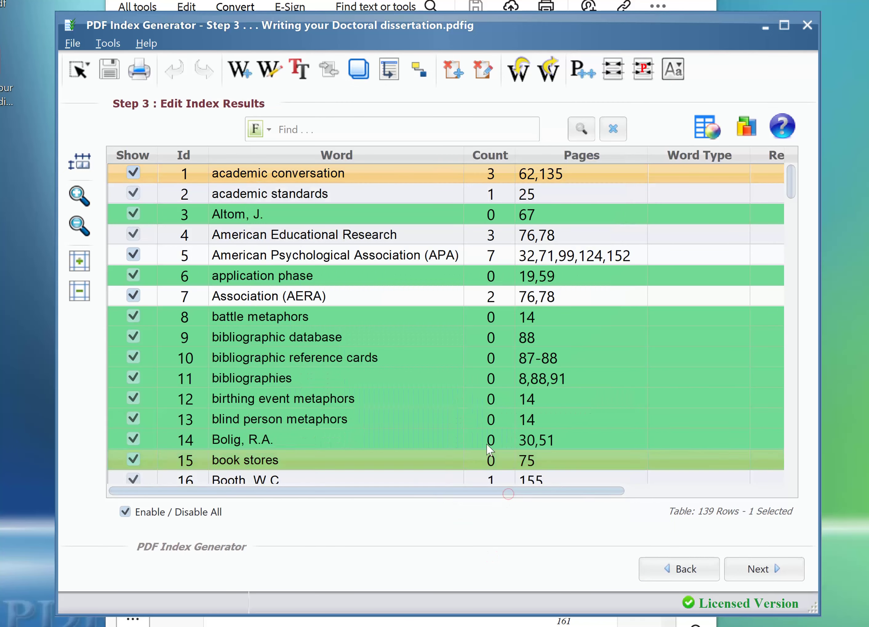
Step: View the cross-reference settings for the "academic standards" entry and close them without changes
left_click(411, 191)
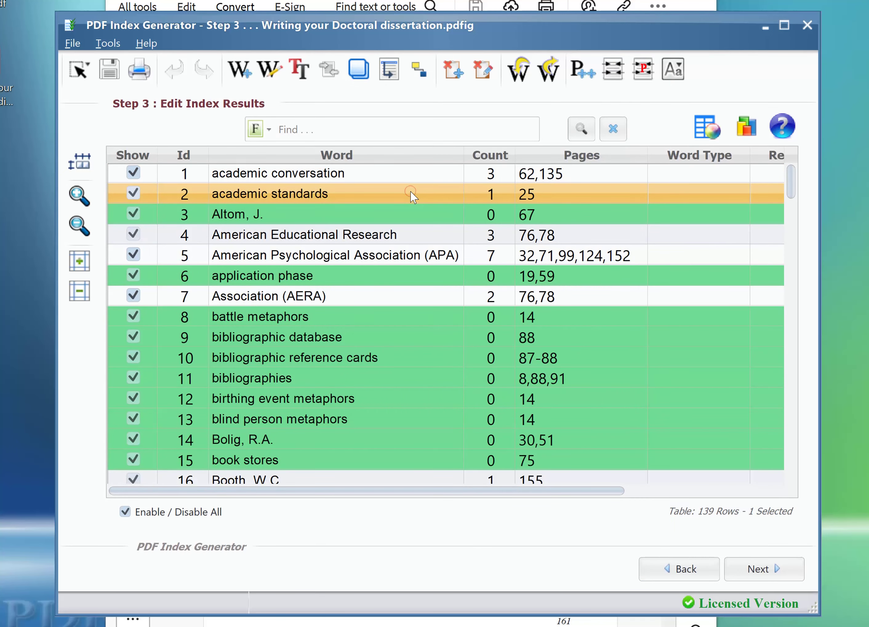
left_click(398, 76)
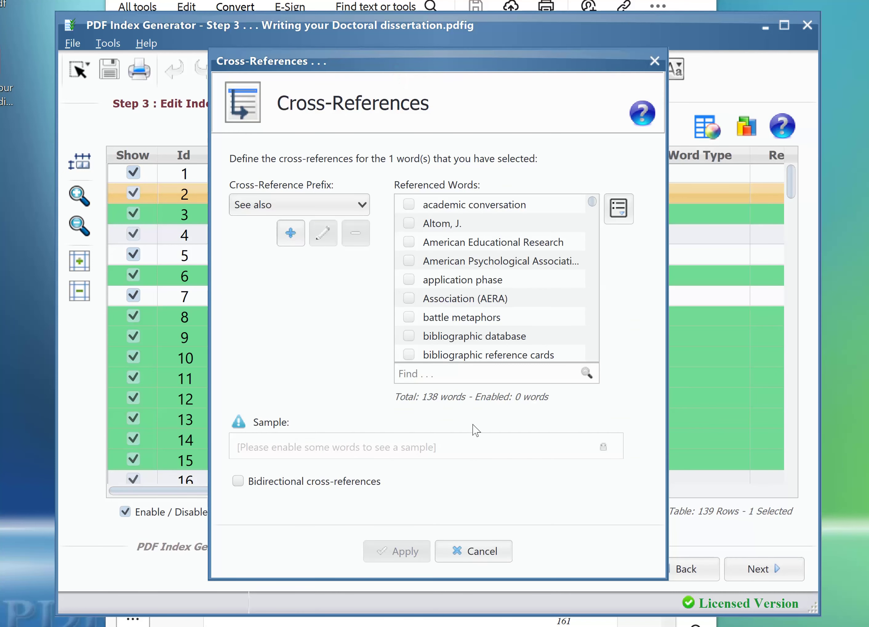
left_click(479, 551)
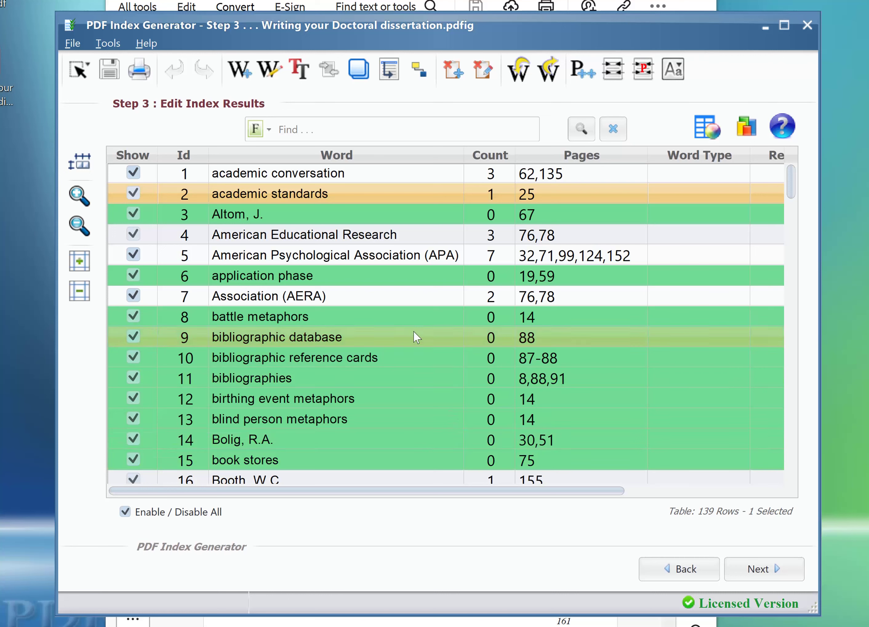
Step: View the cross-reference settings for the "American Educational Research" entry and close them without changes
left_click(385, 240)
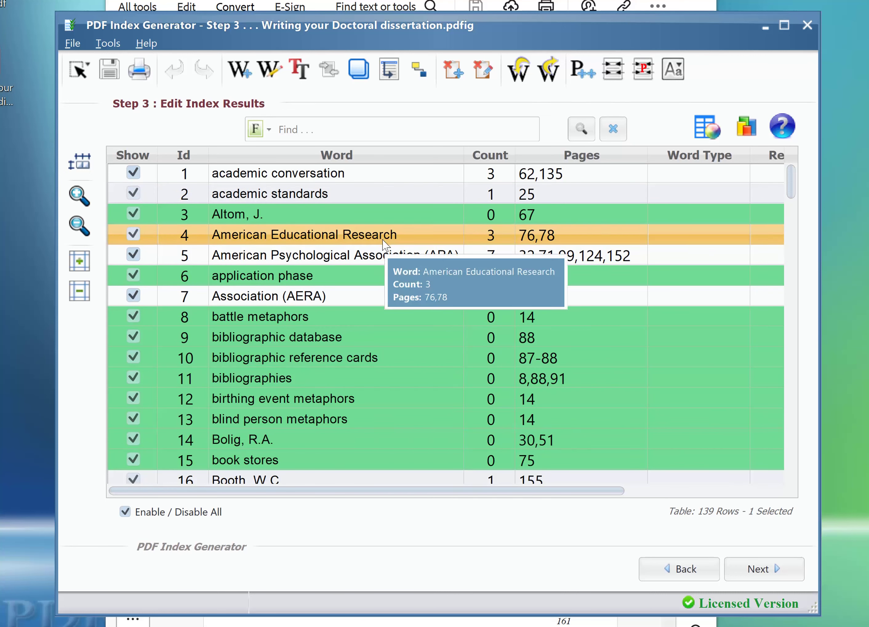
right_click(383, 239)
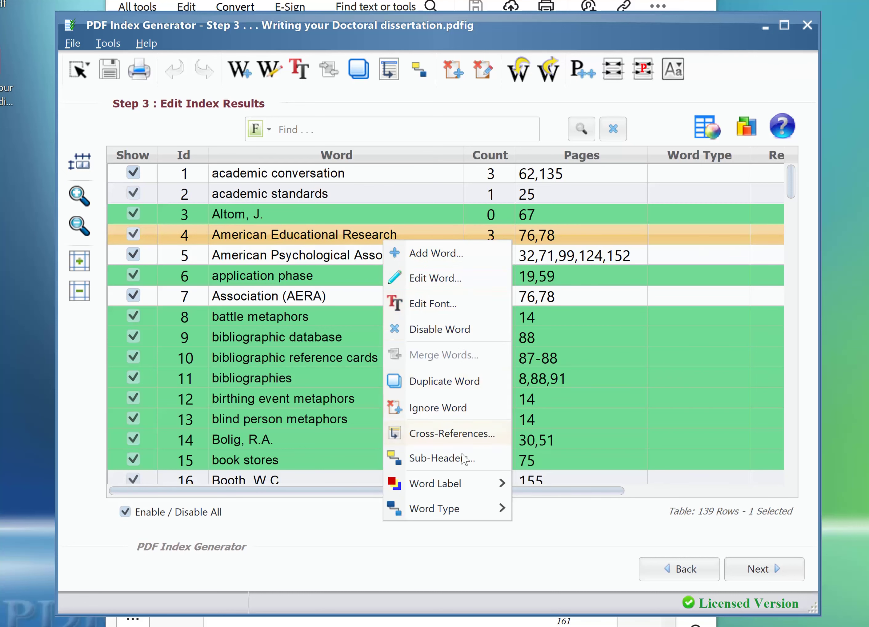
left_click(473, 441)
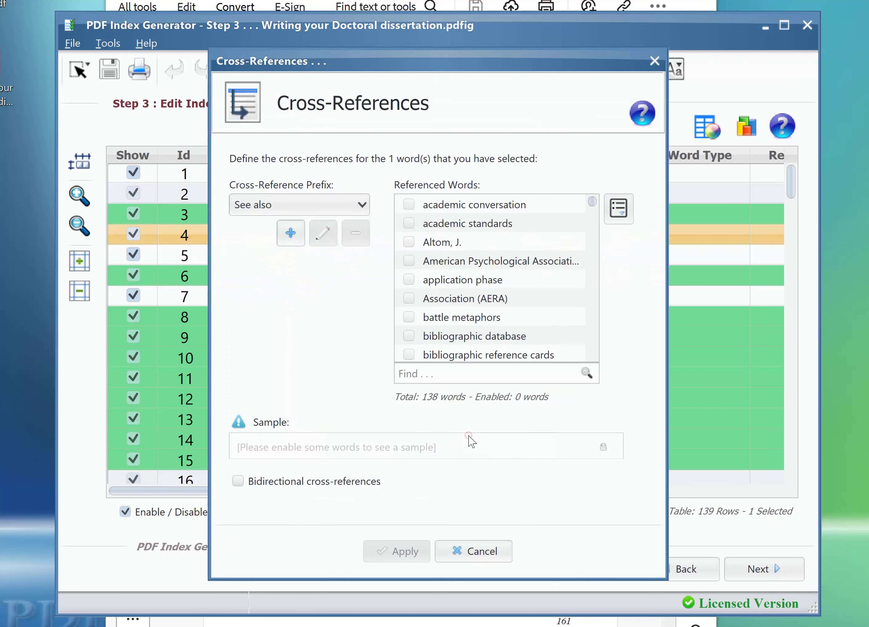
left_click(477, 554)
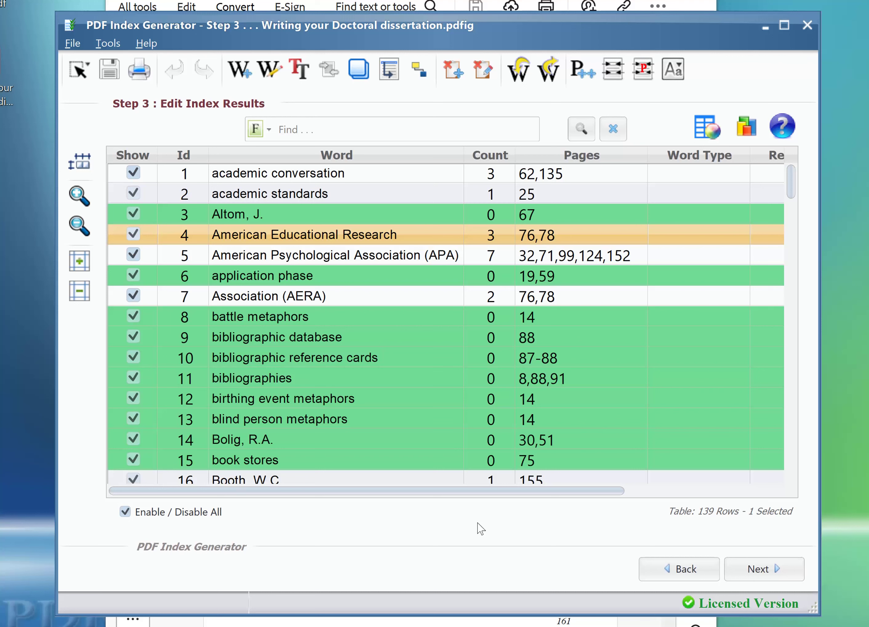
Step: Filter the index for "phys" and open the cross-reference settings of the Physicians entry
left_click(408, 137)
type("phys")
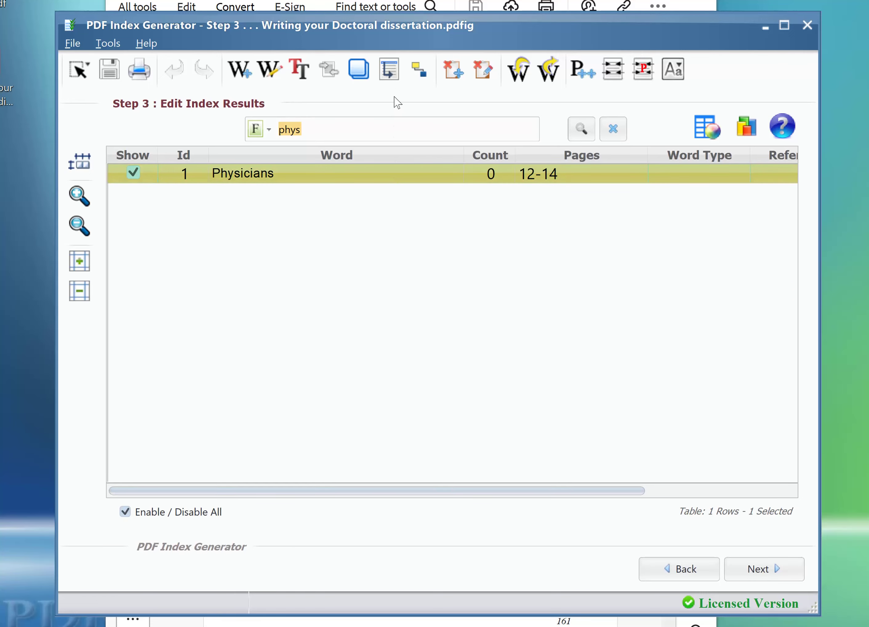
left_click(394, 75)
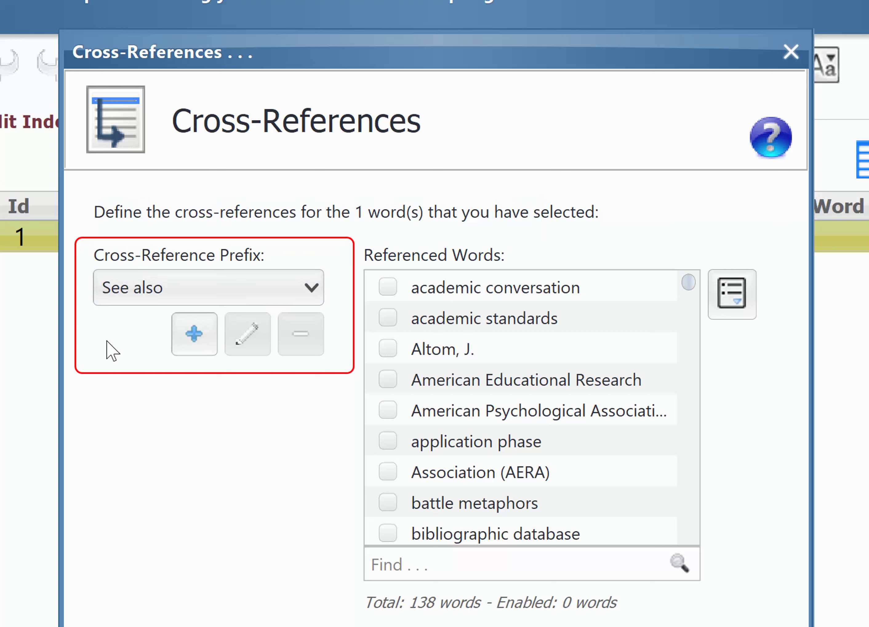
Step: Review the available cross-reference prefixes and choose "See also" for Physicians
left_click(138, 296)
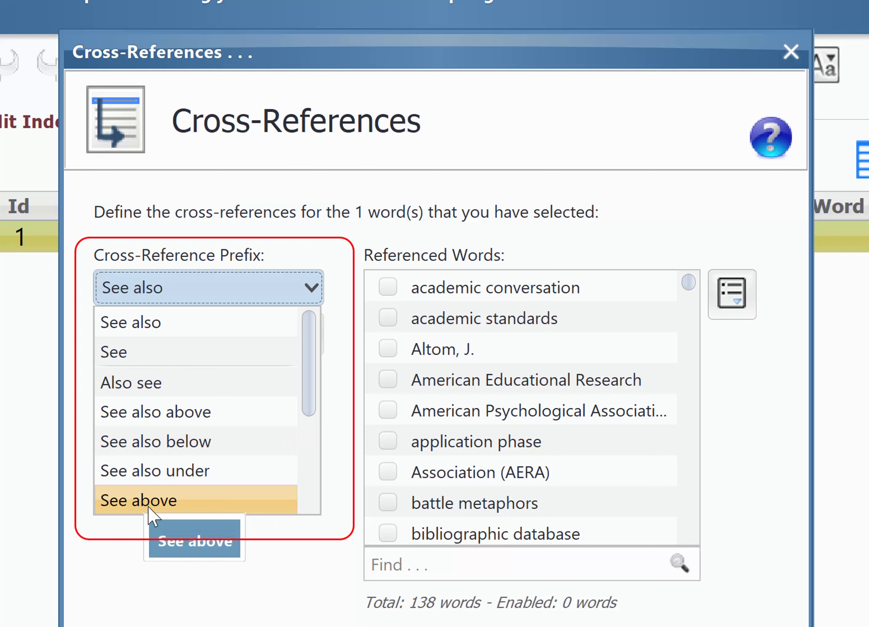
left_click(121, 540)
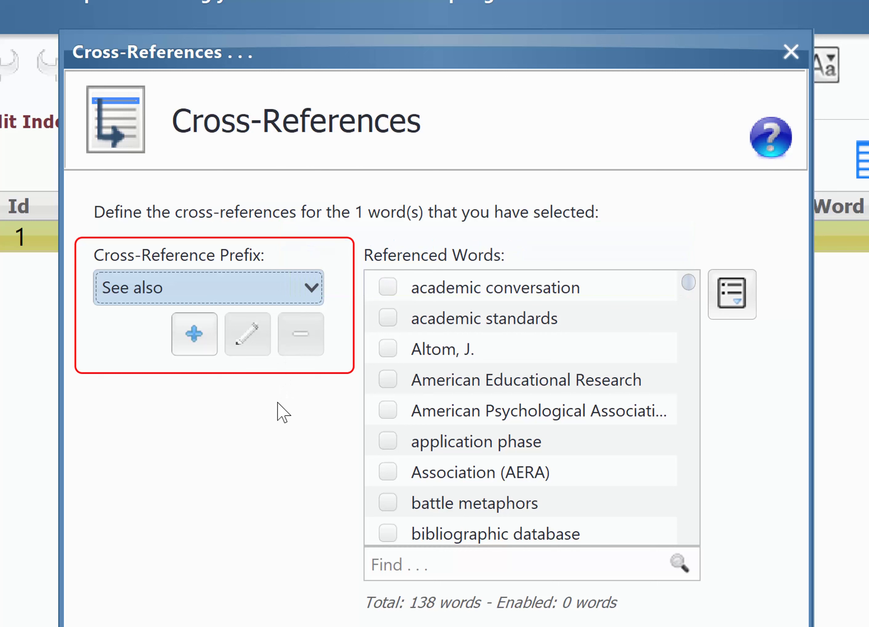
left_click(284, 298)
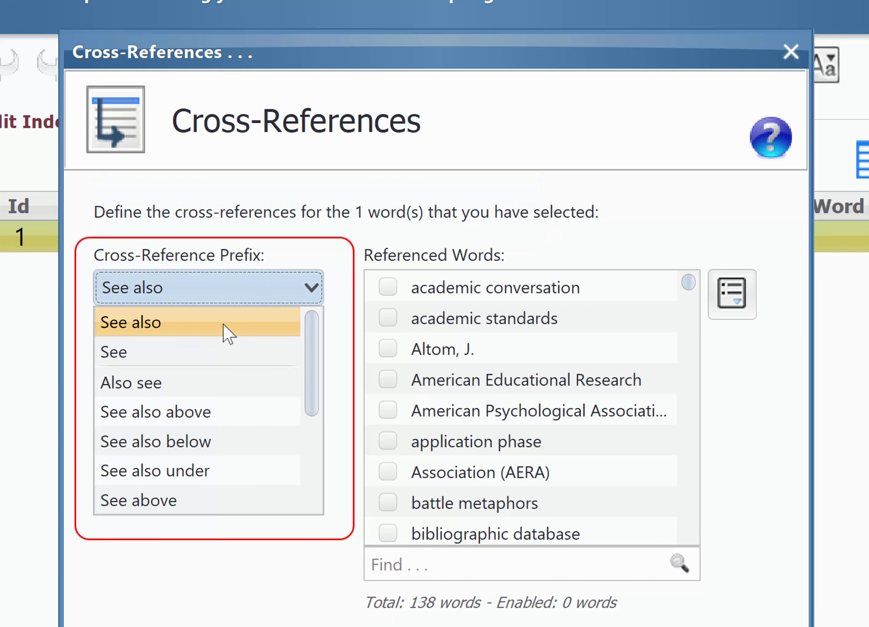
mouse_move(215, 336)
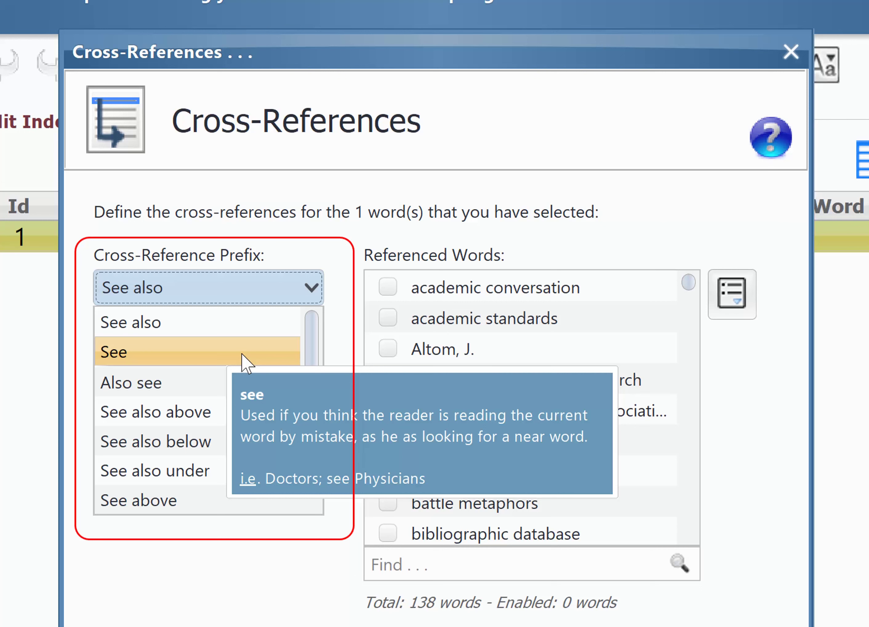
left_click(249, 333)
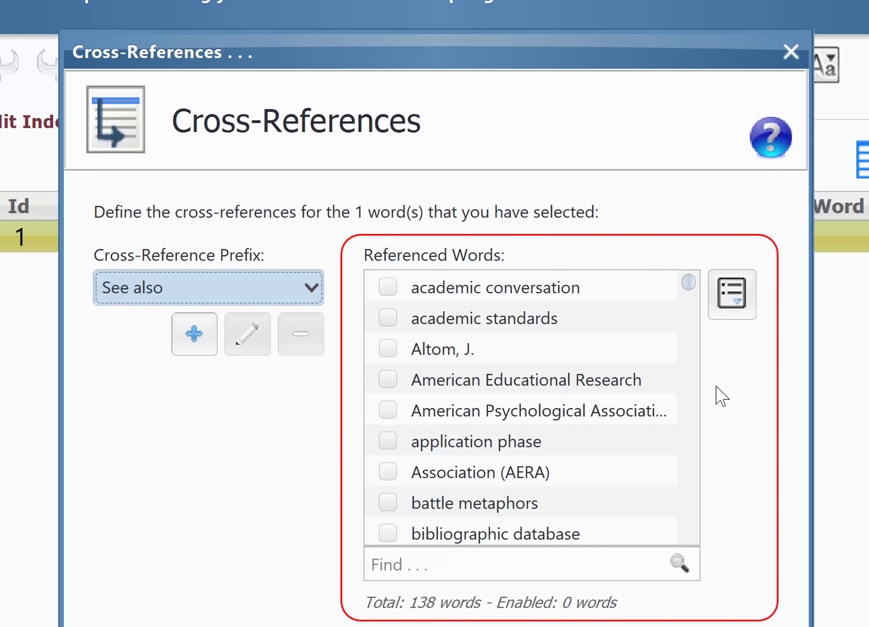
Step: Find and enable Hospitals and Medical schools as referenced words, searching for "hosp" and "medi"
left_click(557, 568)
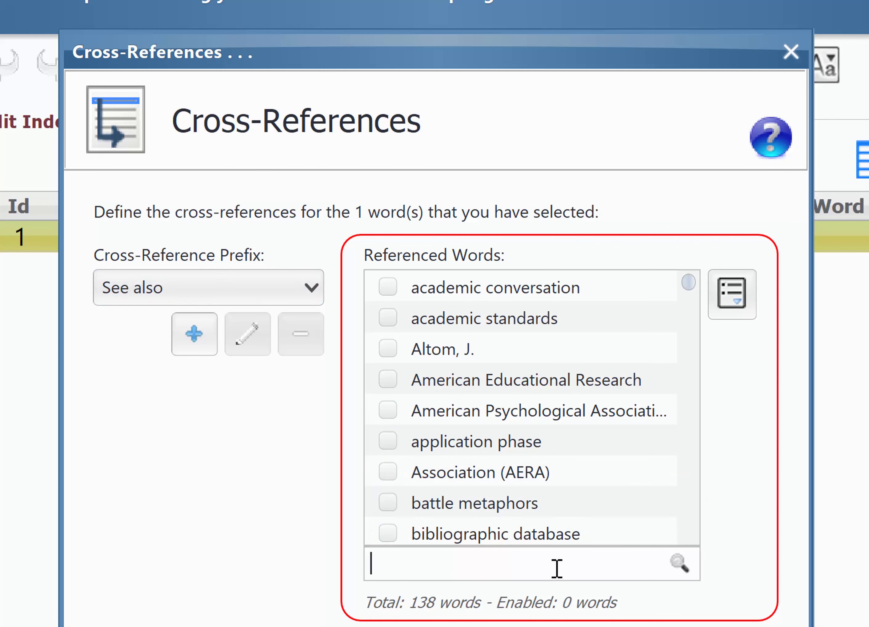
type("hosp")
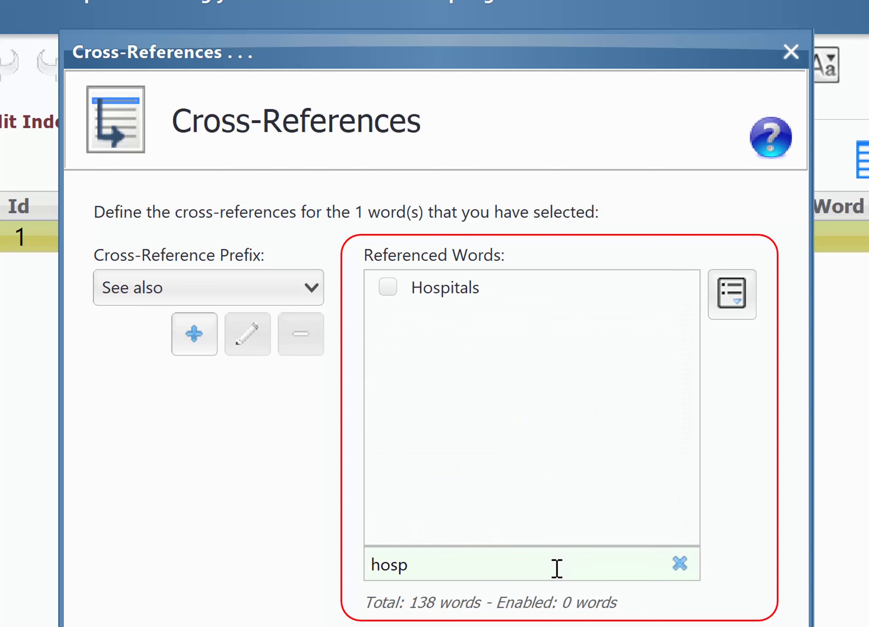
left_click(440, 289)
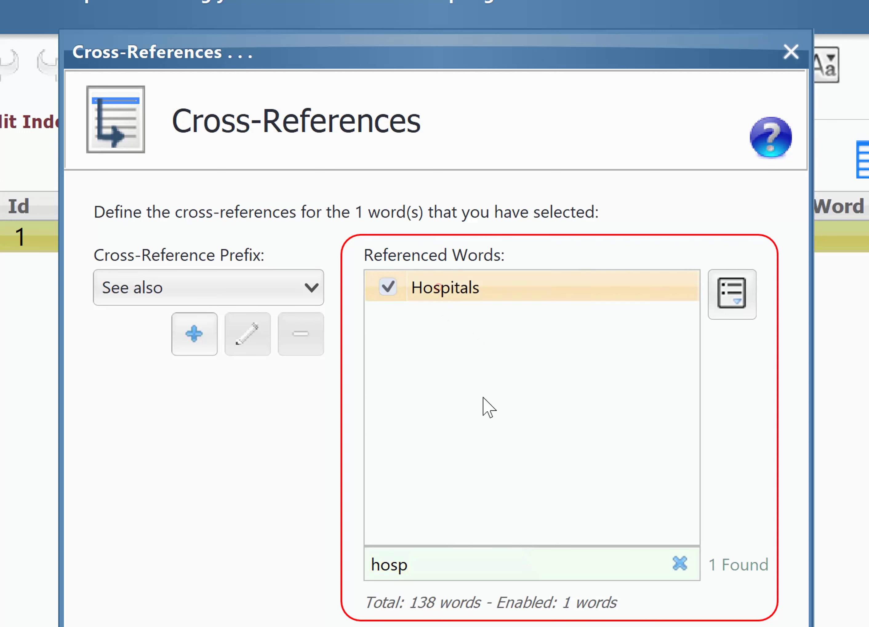
left_click(497, 563)
type("medi")
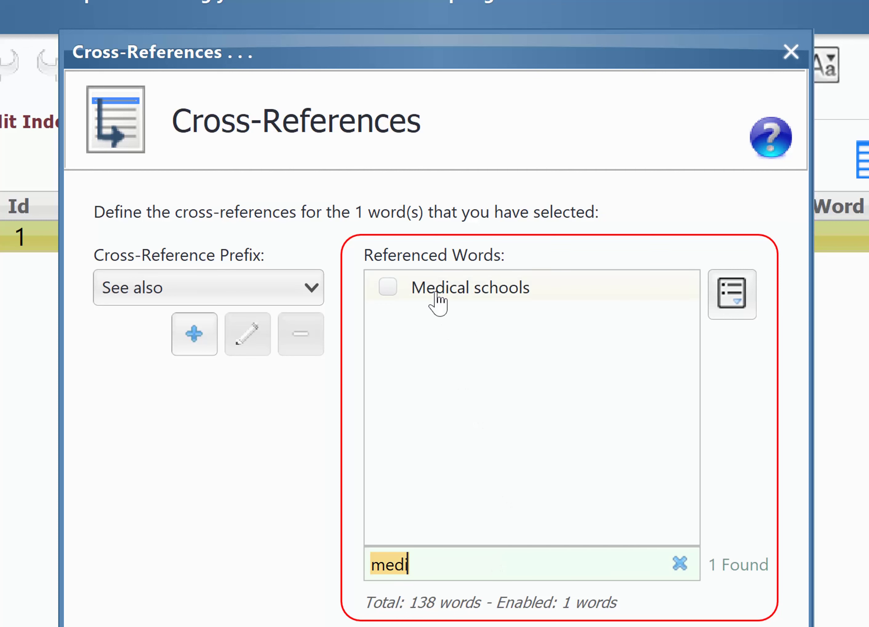
left_click(433, 296)
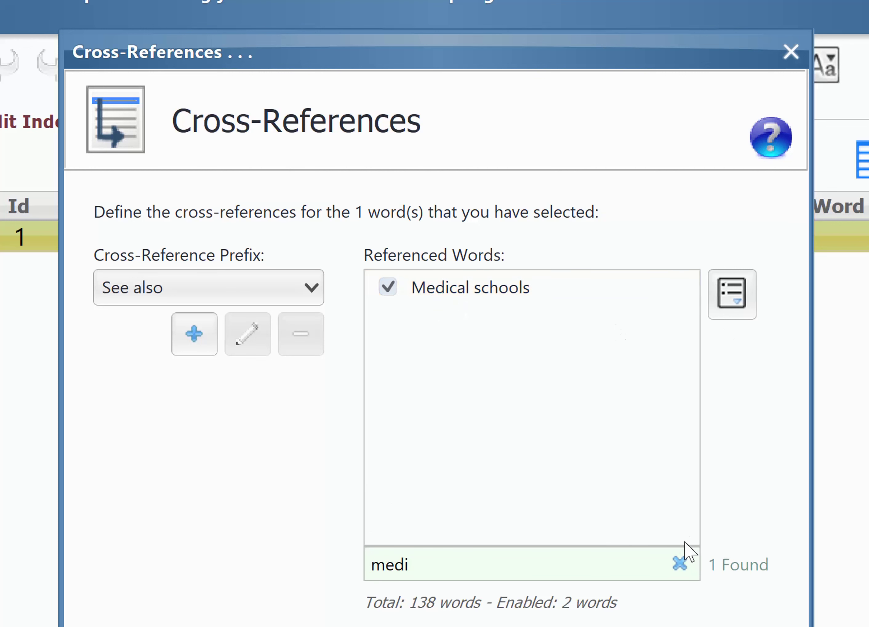
Step: Clear the referenced-word search and show only the enabled words
left_click(681, 563)
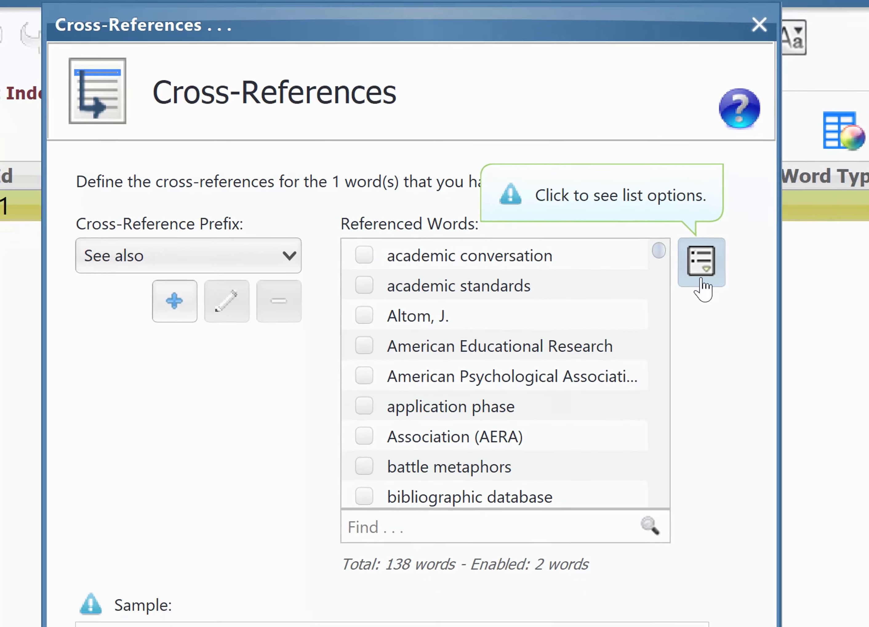
left_click(732, 309)
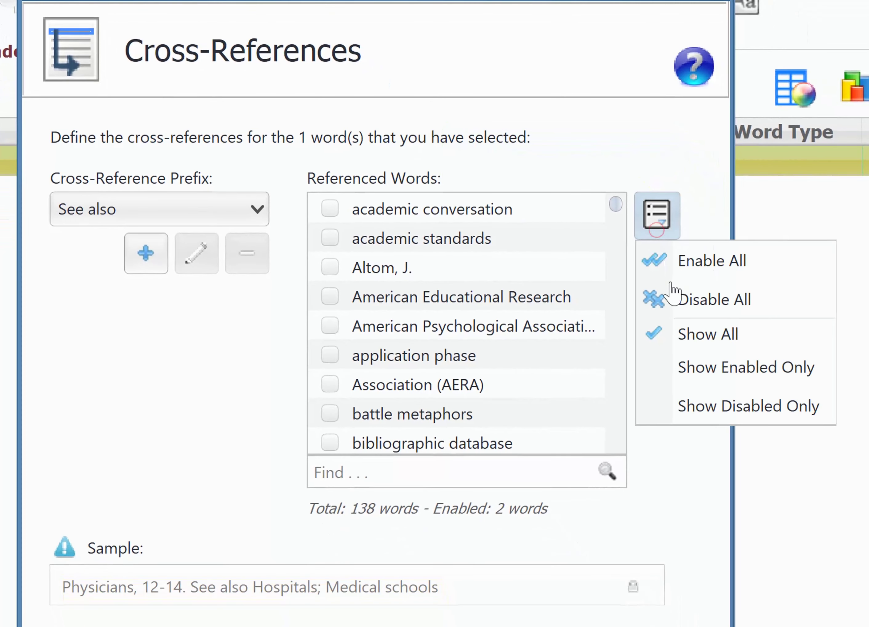
left_click(713, 367)
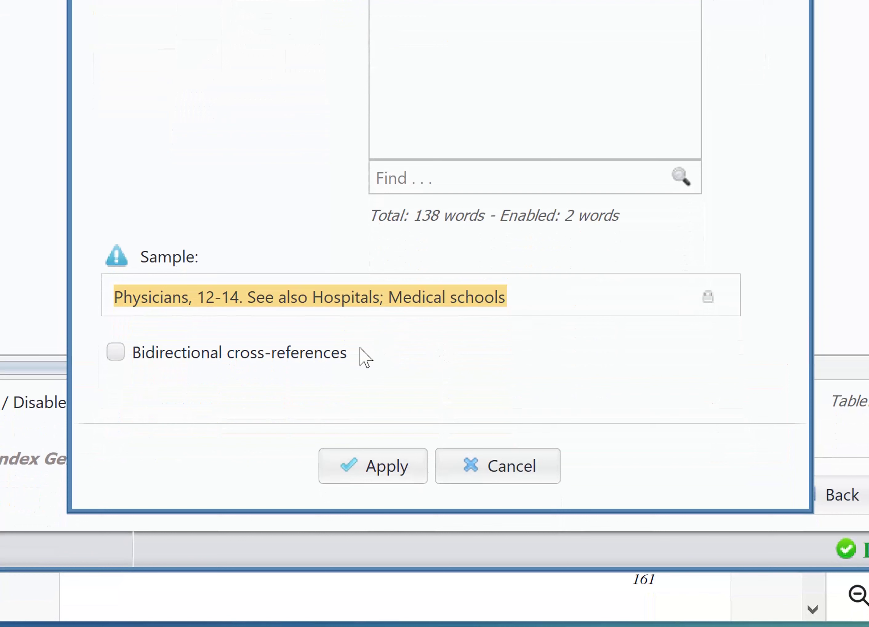
Step: Enable bidirectional cross-references for Physicians and apply the settings
mouse_move(334, 385)
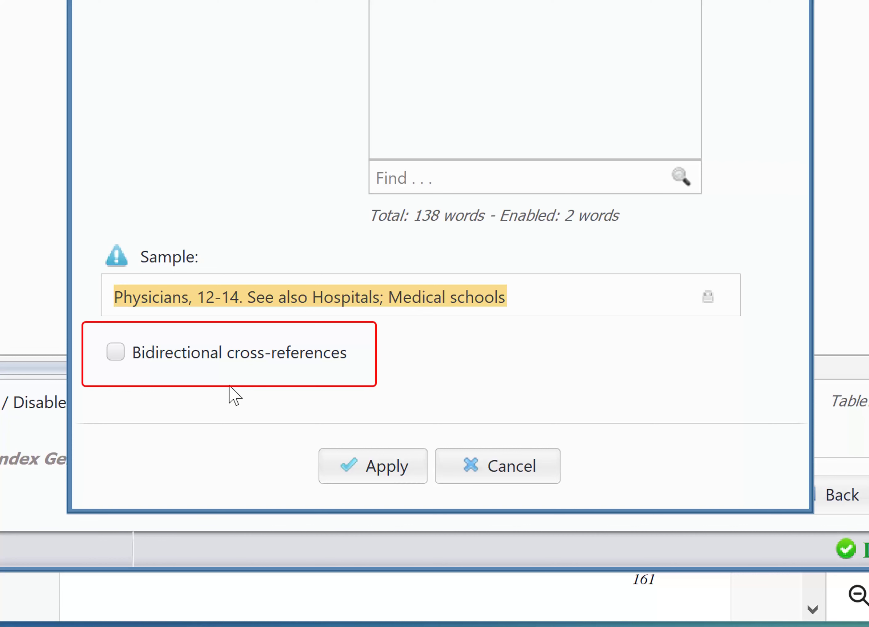
mouse_move(262, 353)
mouse_move(199, 357)
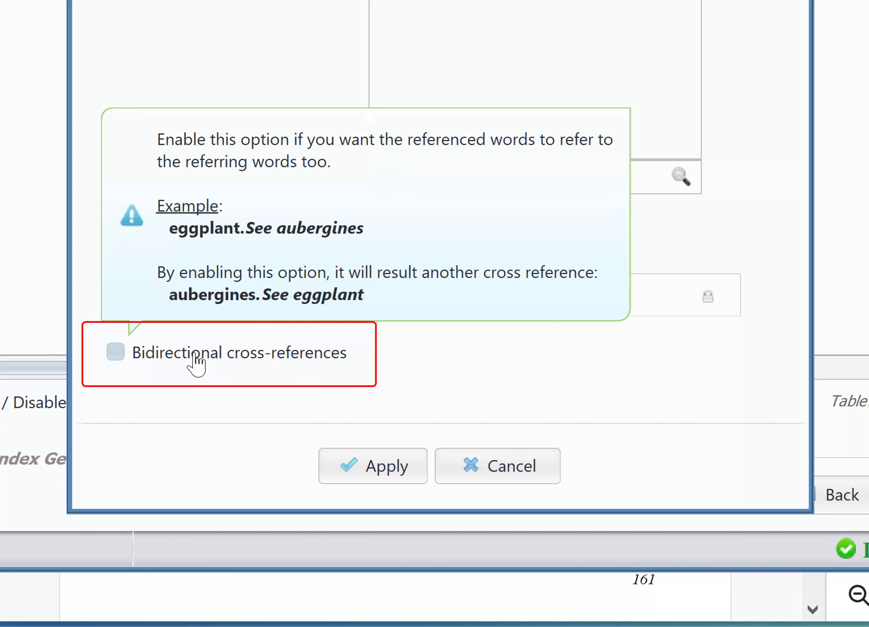
left_click(195, 355)
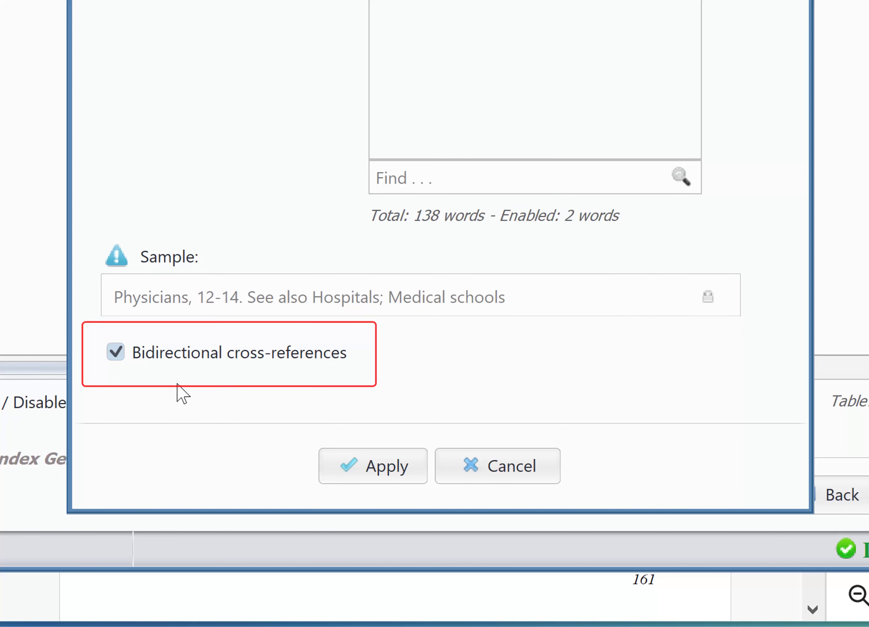
left_click(357, 465)
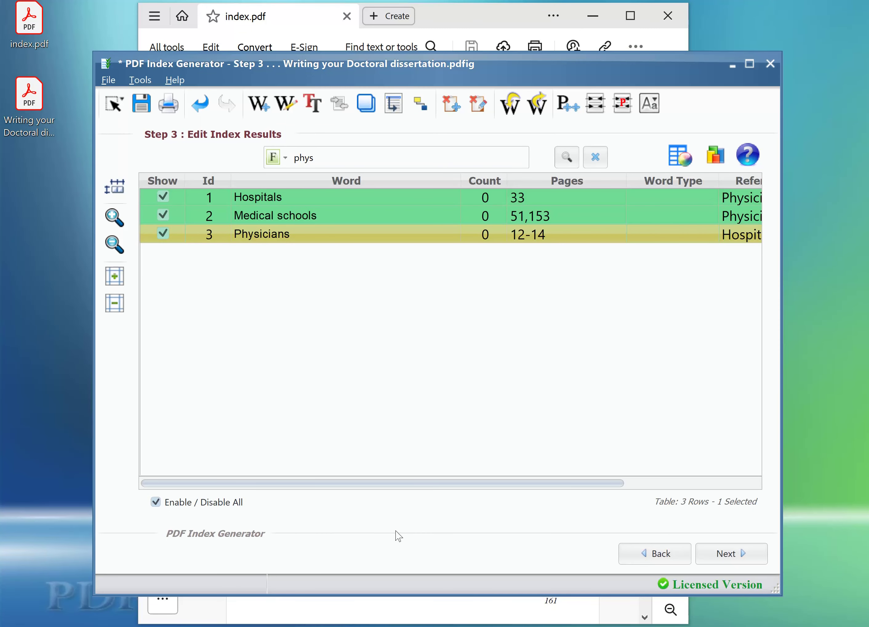
Step: Filter the index for "doctors" and set the cross-reference prefix of the Doctors entry to "See"
left_click(348, 160)
type("doctors")
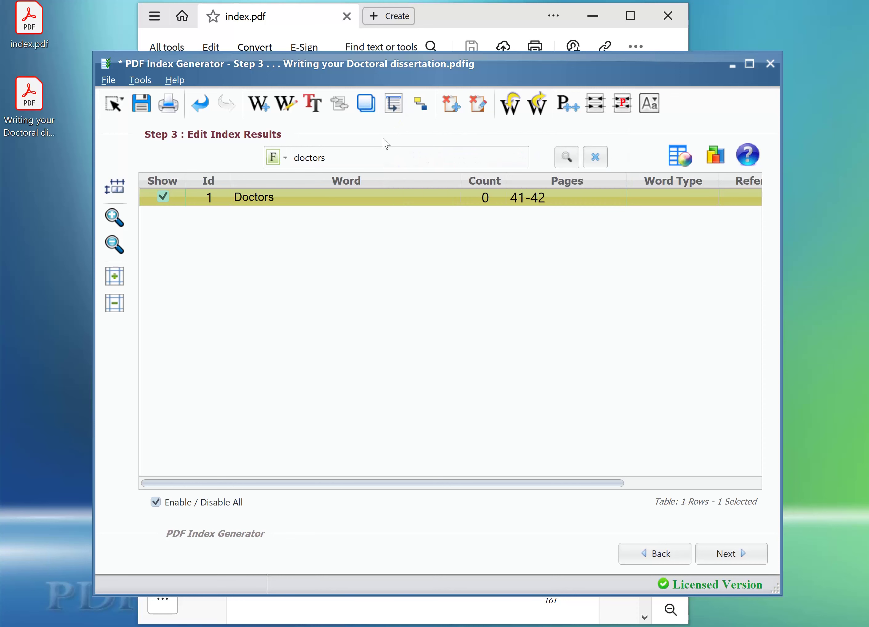
right_click(362, 200)
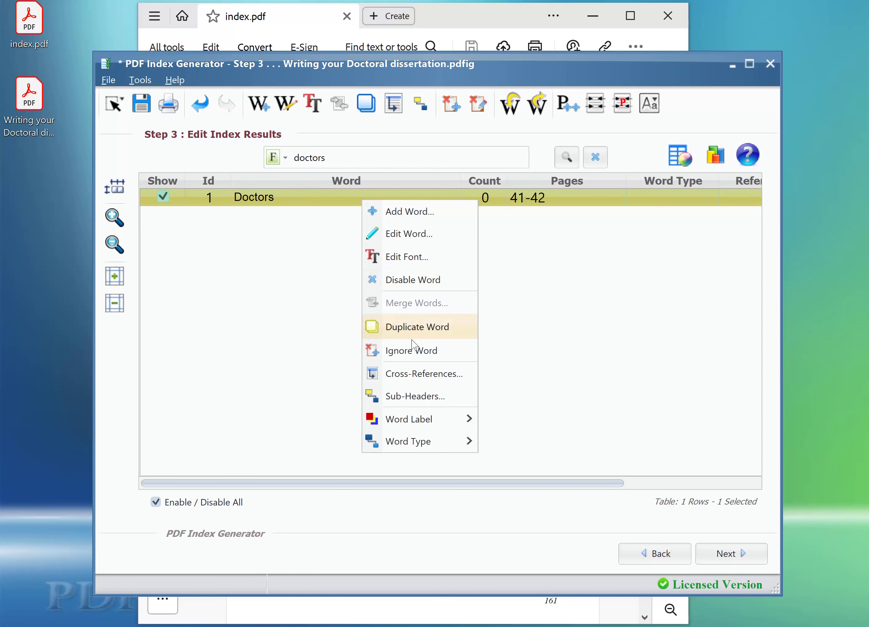
left_click(433, 374)
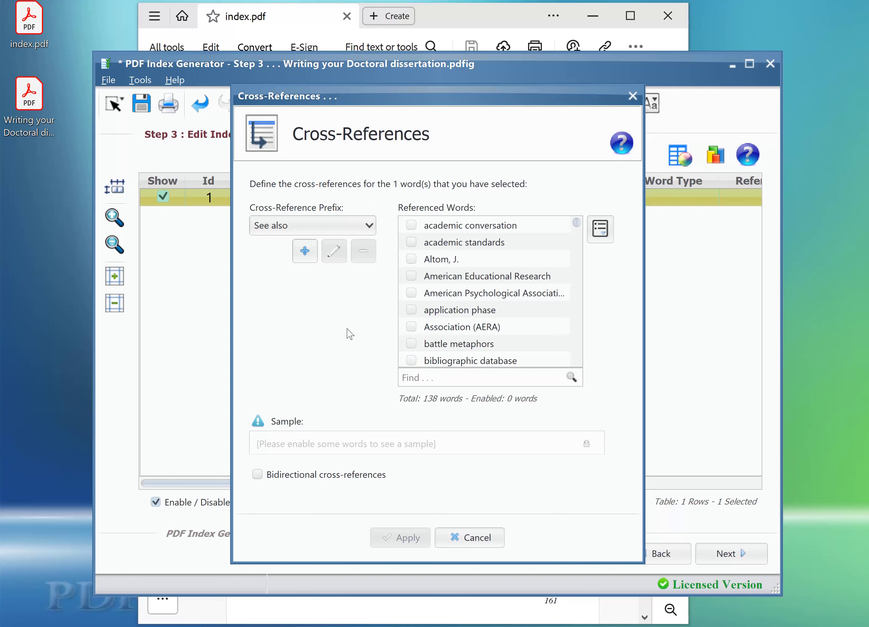
left_click(369, 225)
left_click(335, 261)
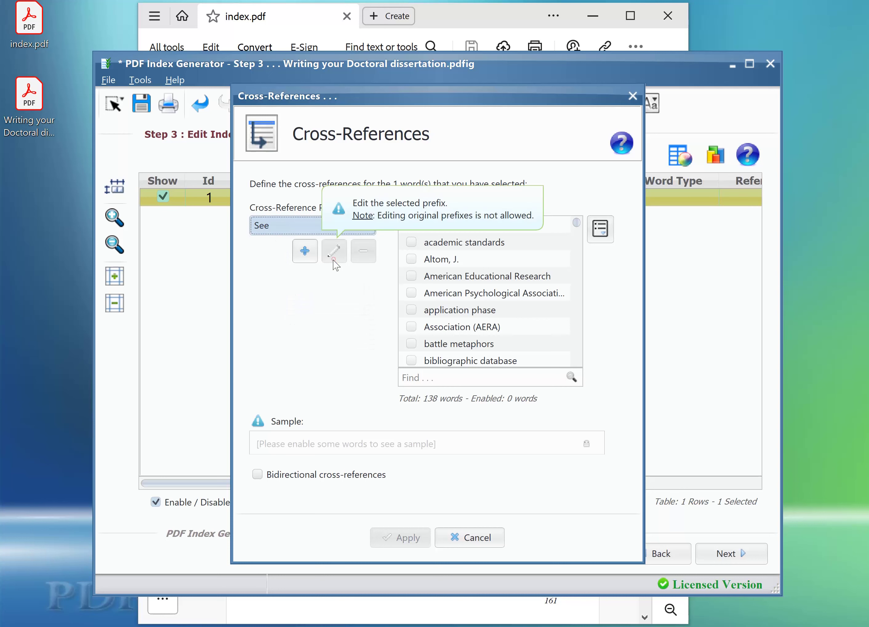
Step: Find Physicians with the search "phys", enable it as the referenced word for Doctors, and apply the cross-reference
left_click(426, 383)
type("phys")
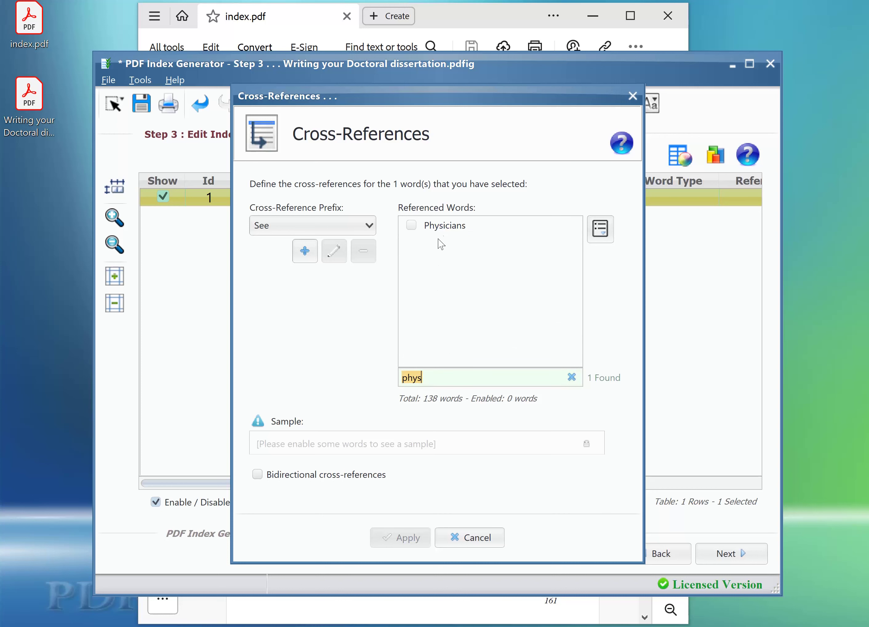
left_click(441, 228)
left_click(409, 538)
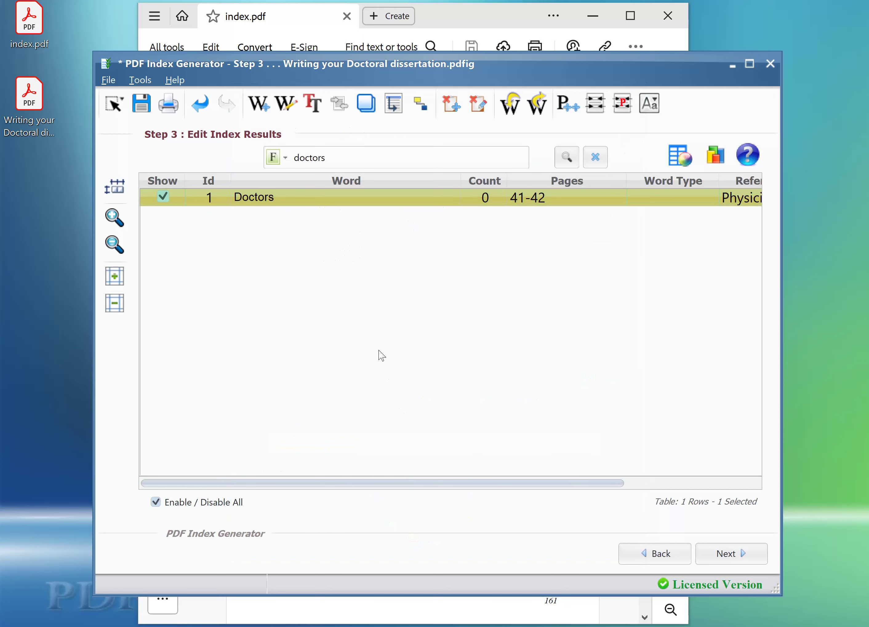
Step: Proceed to writing the index and open the cross-reference formatting of the "how_to_define_cross_references - Space-Saving" template for editing
left_click(715, 554)
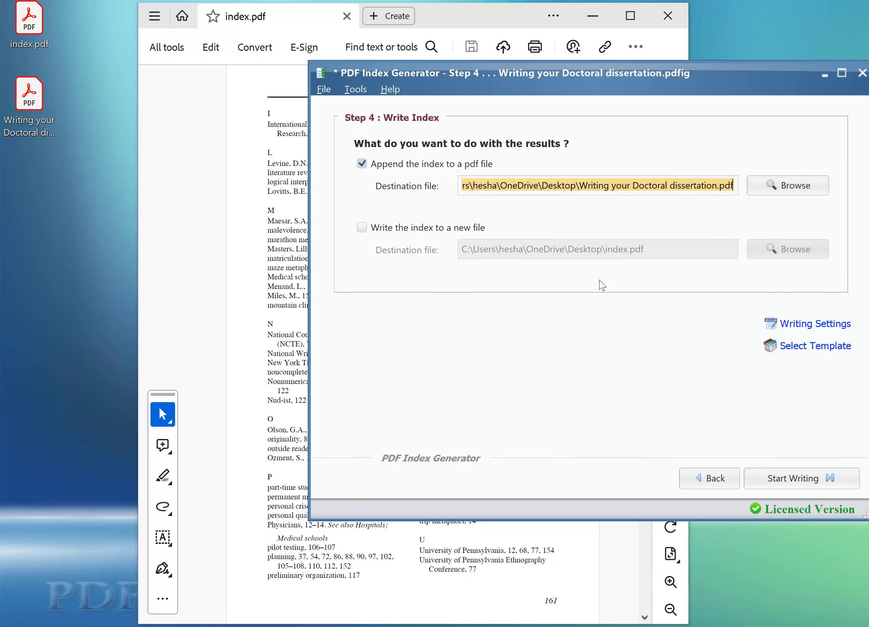
left_click_drag(605, 78, 450, 92)
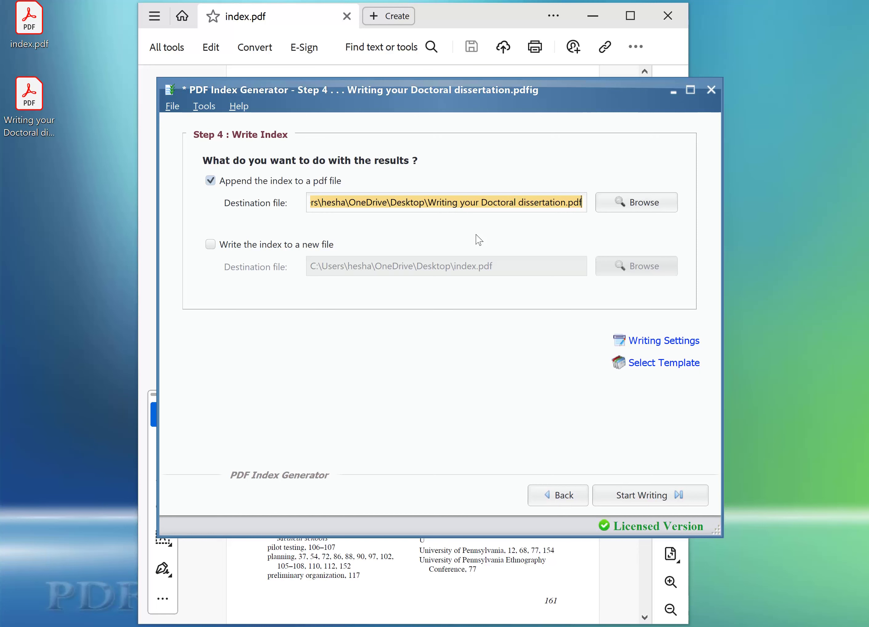
left_click(682, 369)
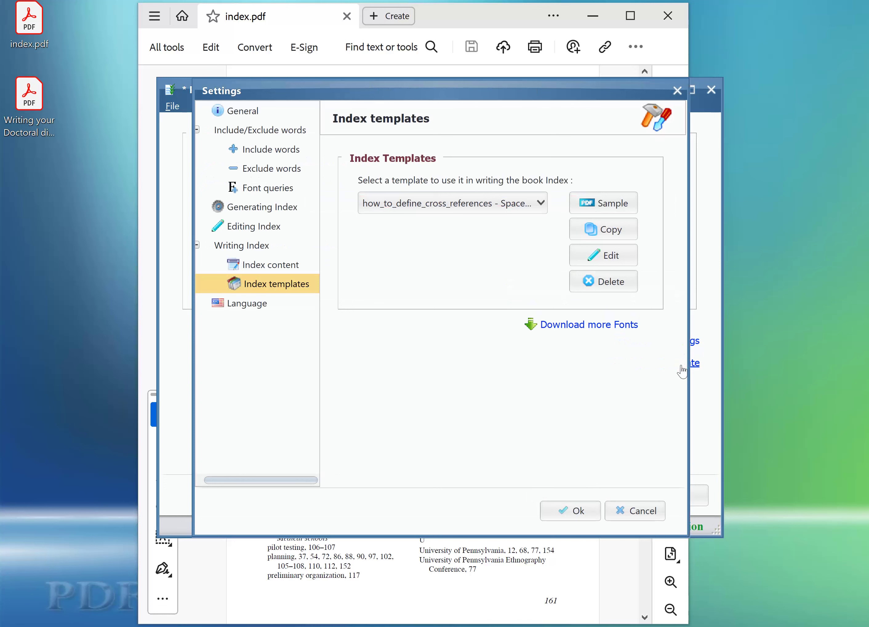
left_click(607, 261)
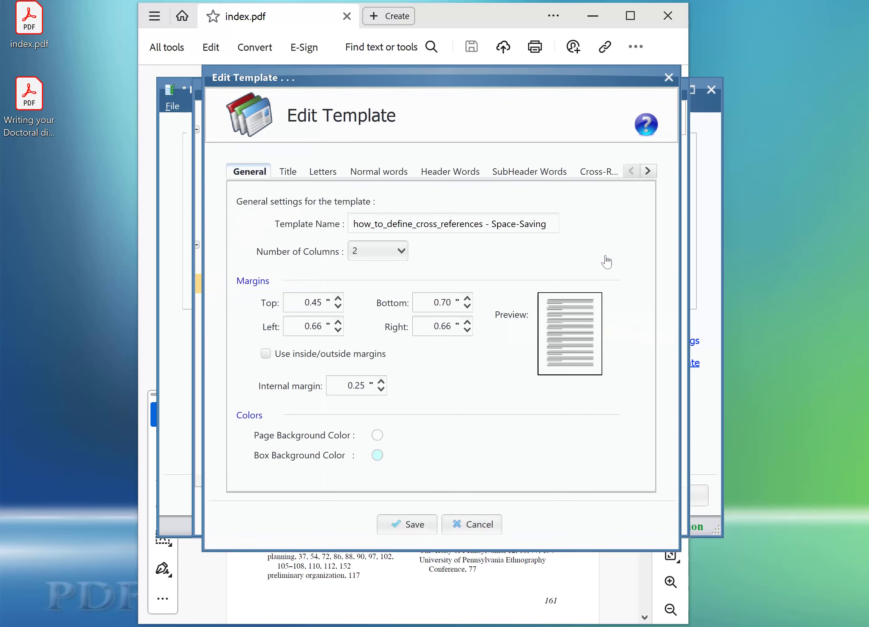
left_click(648, 171)
left_click(648, 171)
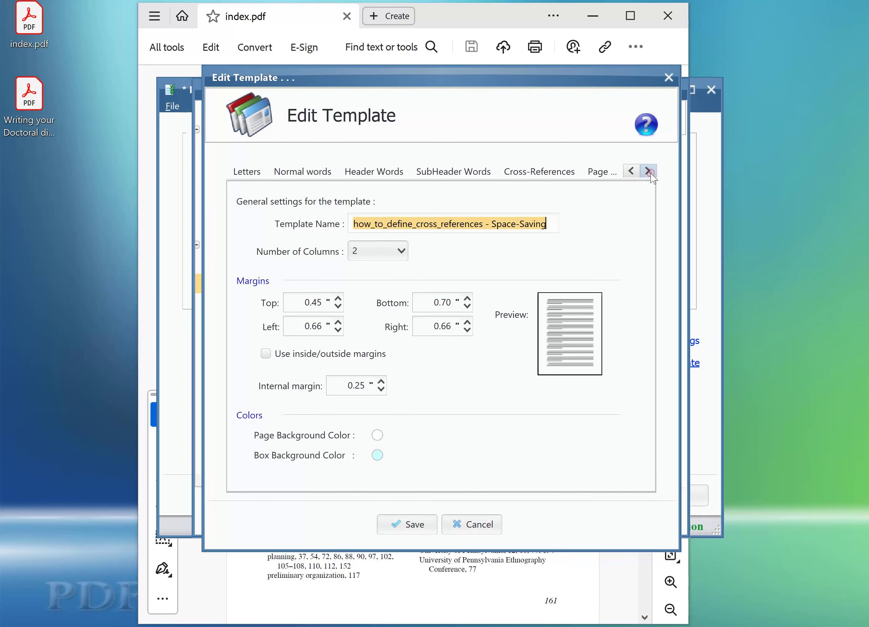
left_click(540, 173)
key("Tab")
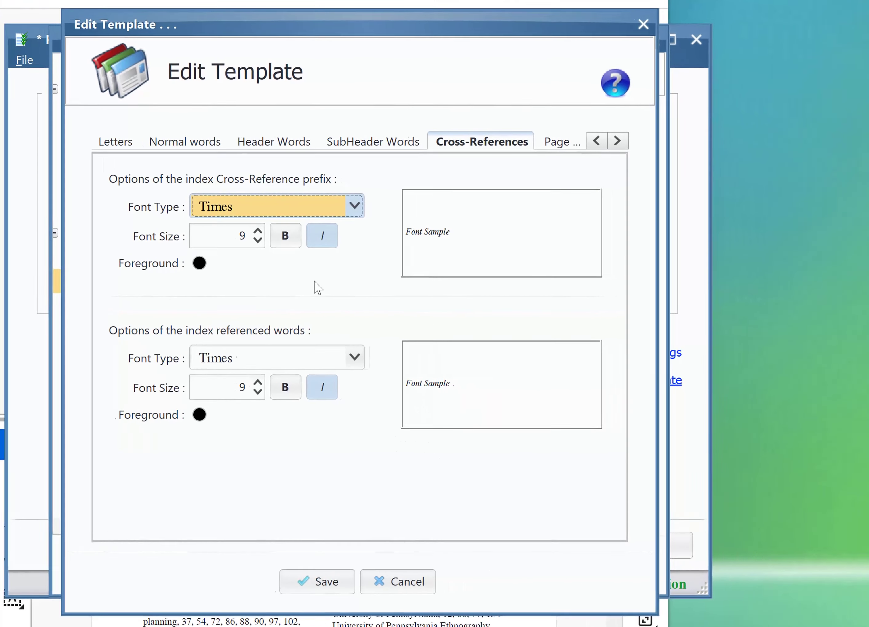
Step: Set the cross-reference prefix's foreground colour to bright red, then save the template and accept the settings
left_click(183, 263)
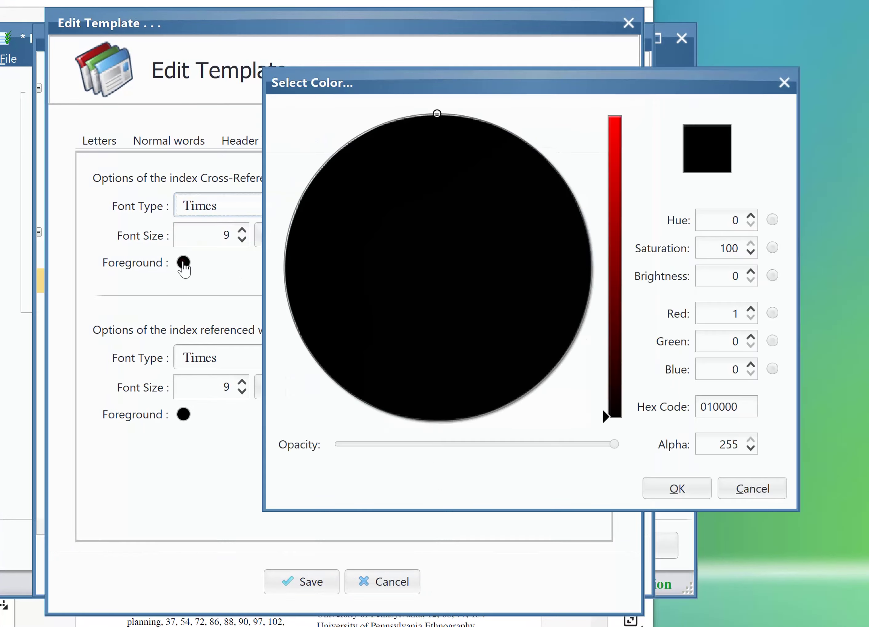
left_click_drag(615, 309, 616, 116)
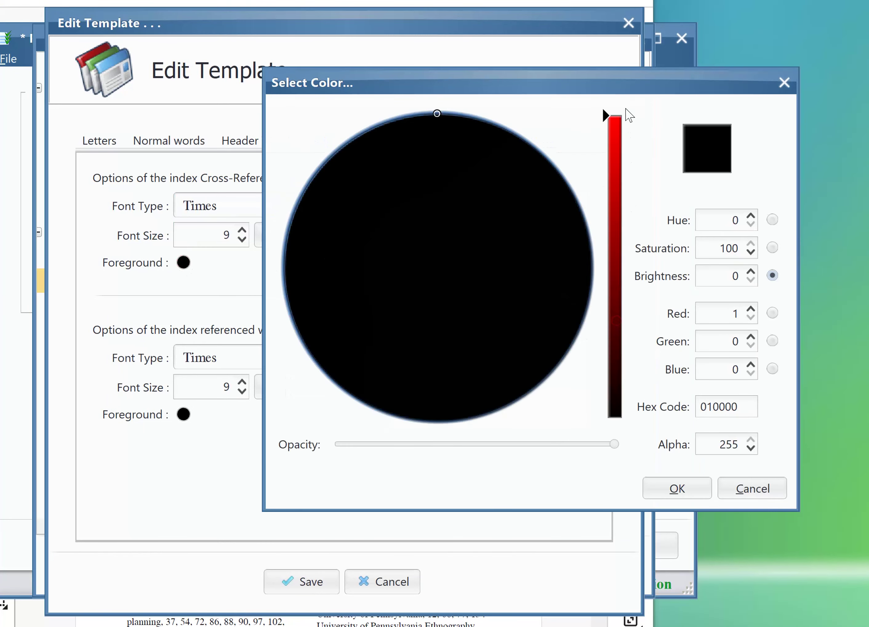
left_click(677, 488)
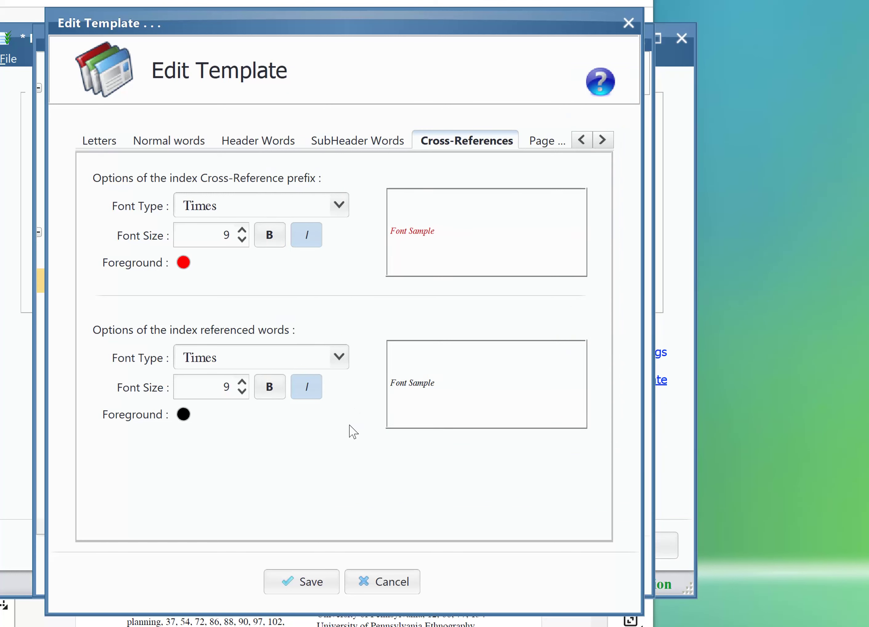
left_click(290, 595)
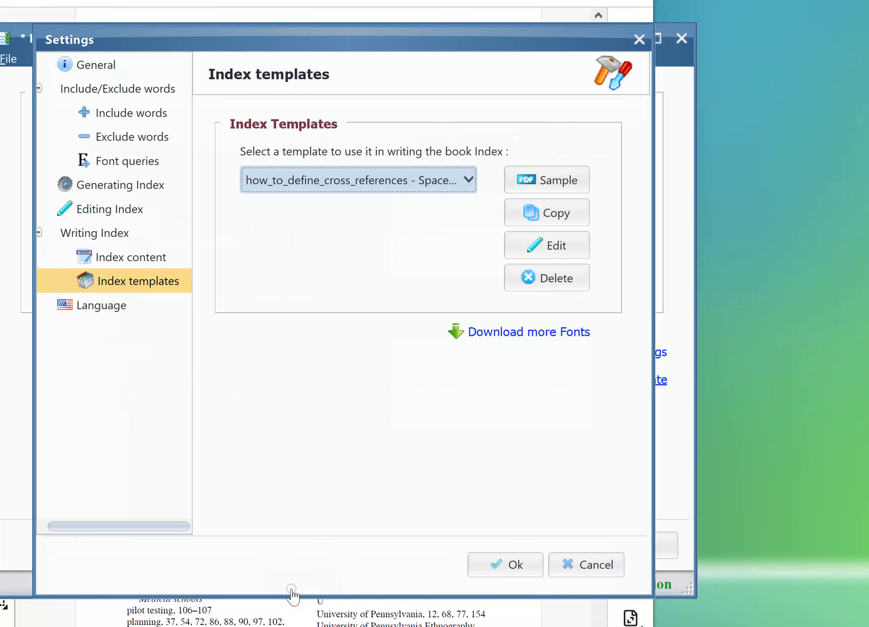
left_click(495, 575)
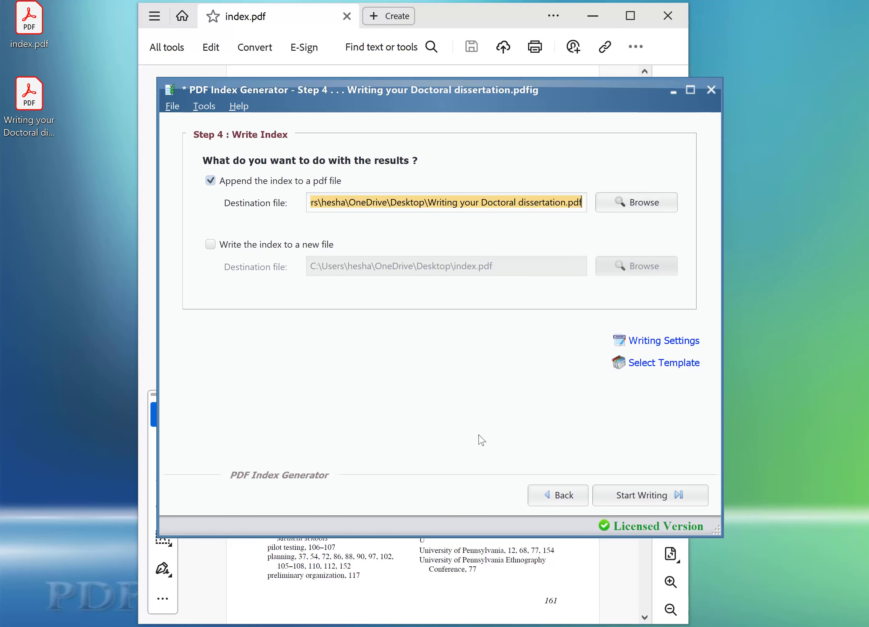
Step: Append the index to "Writing your Doctoral dissertation.pdf" and open the written PDF
left_click(657, 497)
left_click_drag(561, 264, 398, 264)
left_click(400, 317)
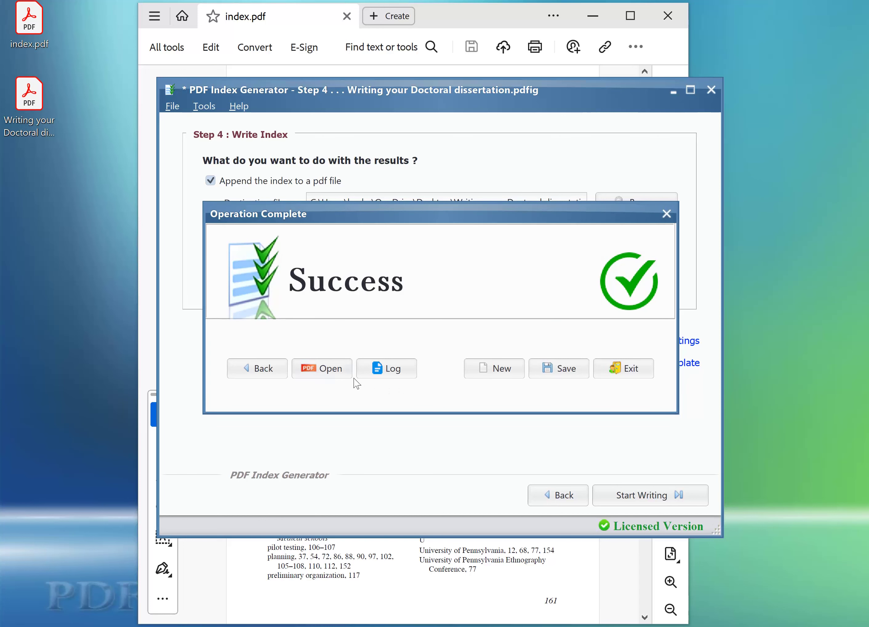
left_click(339, 376)
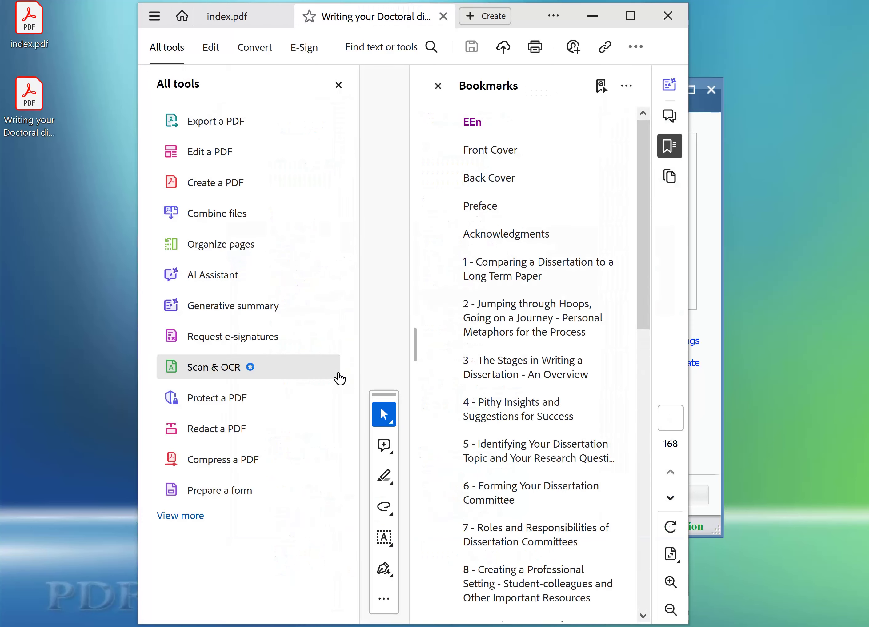
Step: Close the tools and bookmarks panes and examine the cross-references on the index pages near the document's end
left_click(339, 86)
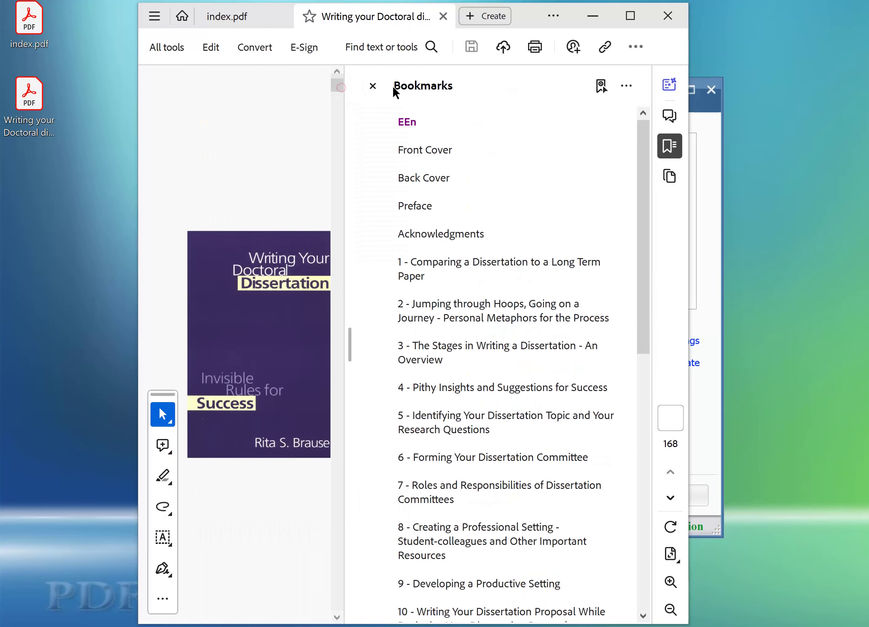
left_click(371, 86)
left_click(645, 117)
left_click_drag(645, 117, 641, 614)
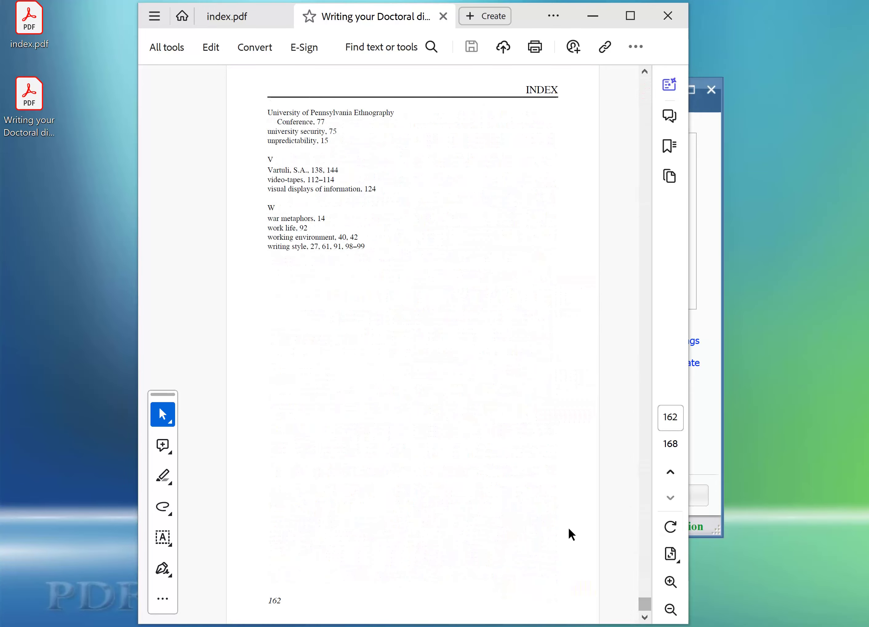
scroll(571, 535, "up", 2)
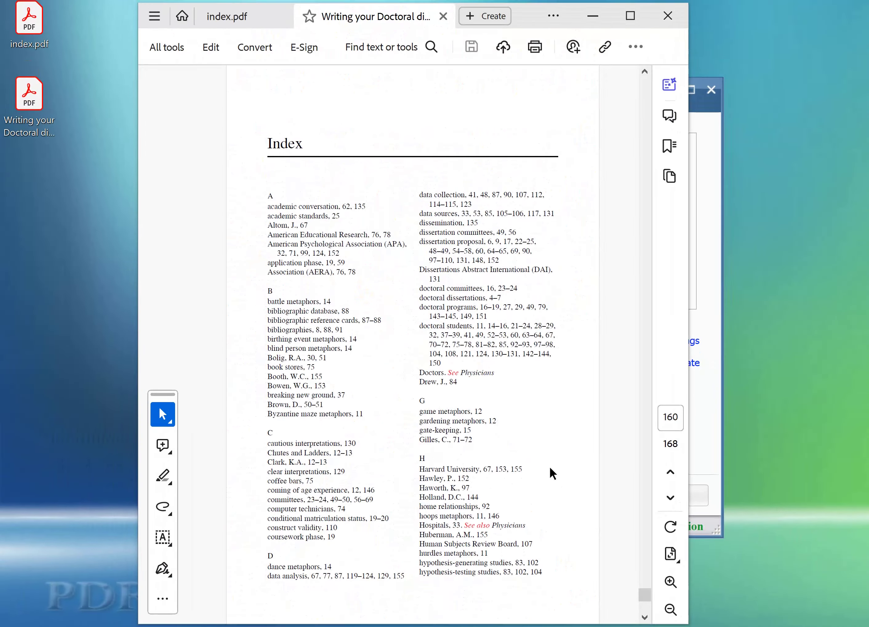
scroll(552, 473, "down", 2)
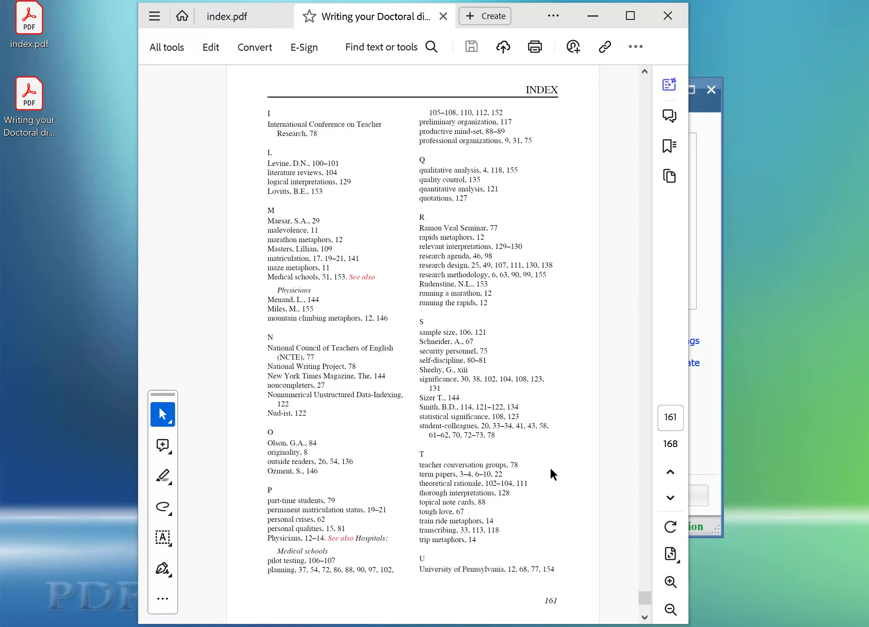